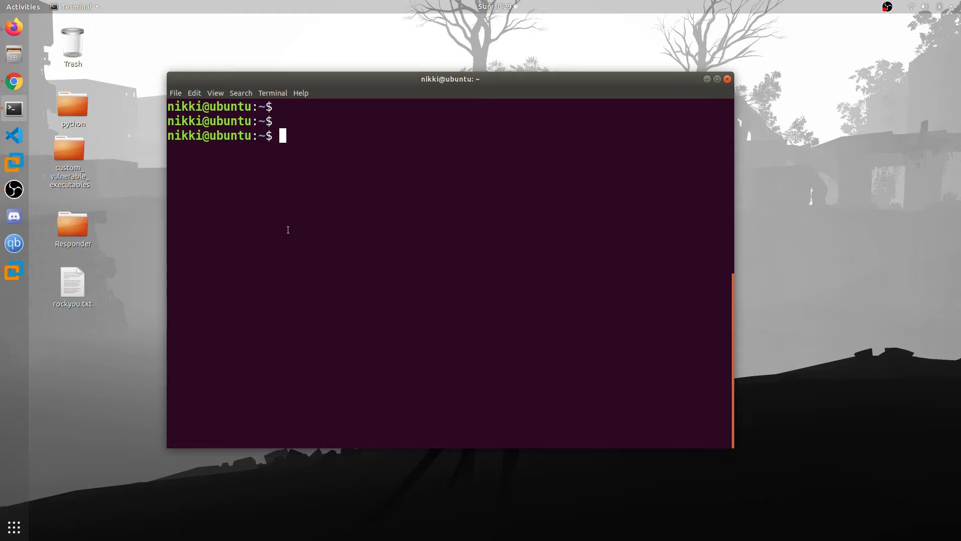
text(pip3 install ldapdim)
Install ldapdomaindump with pip3, finding it already satisfied, then cancel and clear the screen.
key(BackSpace)
key(BackSpace)
text(omaindump)
key(Return)
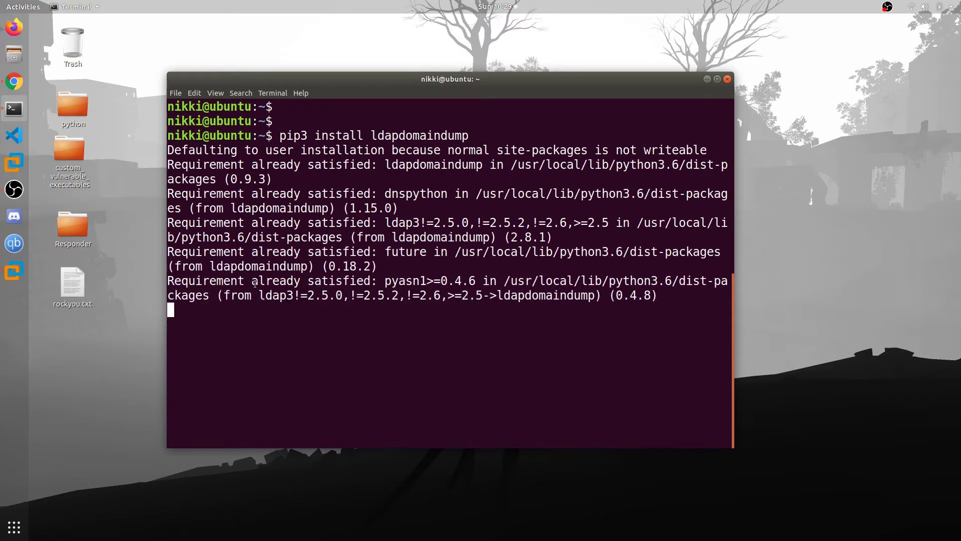
key(ctrl+c)
text(clear)
key(Return)
key(Return)
text(sudo ldapdom)
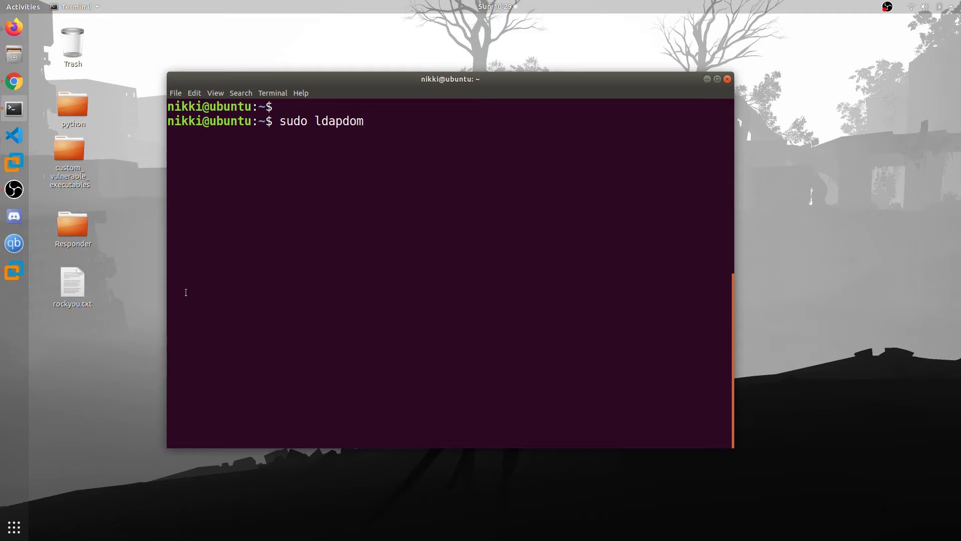
text(aindump )
text(-h)
Show the ldapdomaindump help, highlight its -u, -p, -h and HOSTNAME arguments, then check the Windows Server VM.
key(Return)
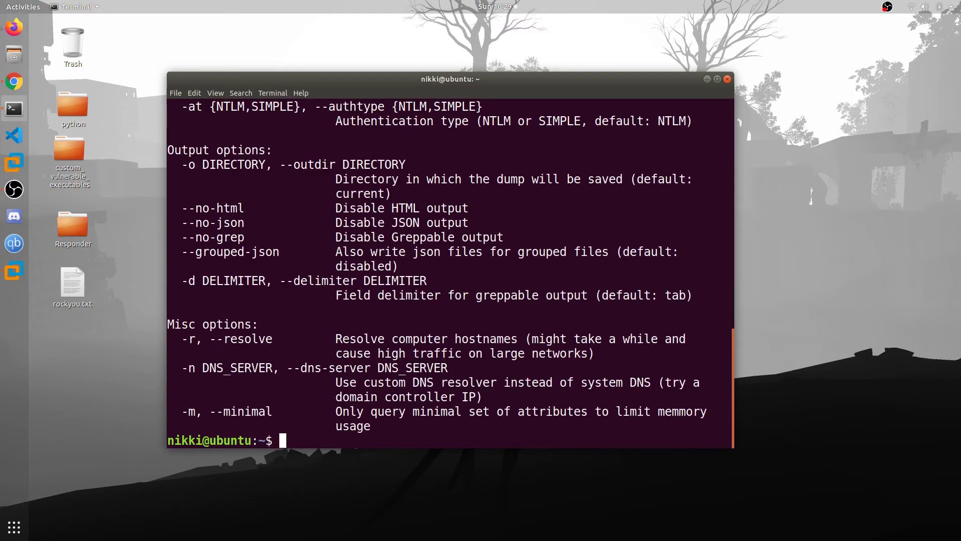
scroll(263, 343, up, 6)
scroll(239, 279, up, 3)
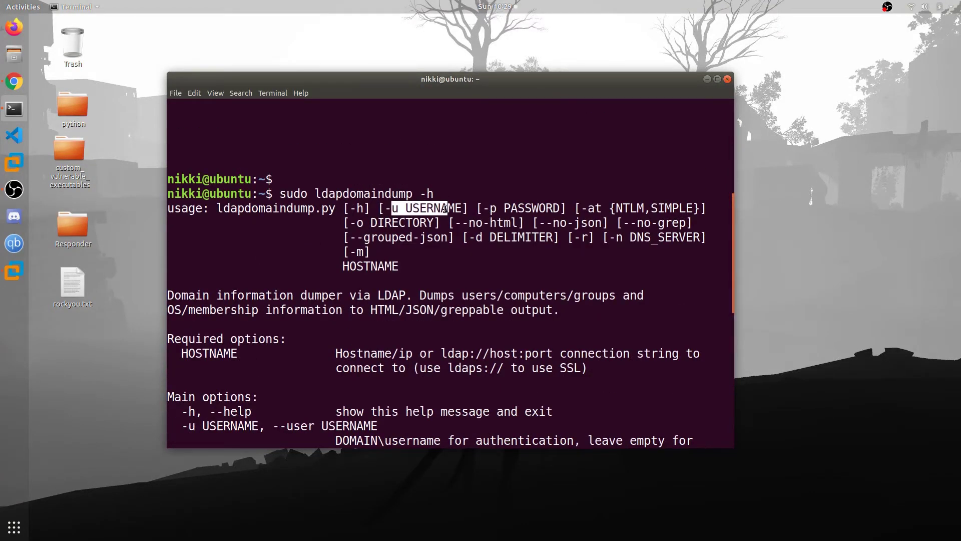
drag(390, 204, 569, 206)
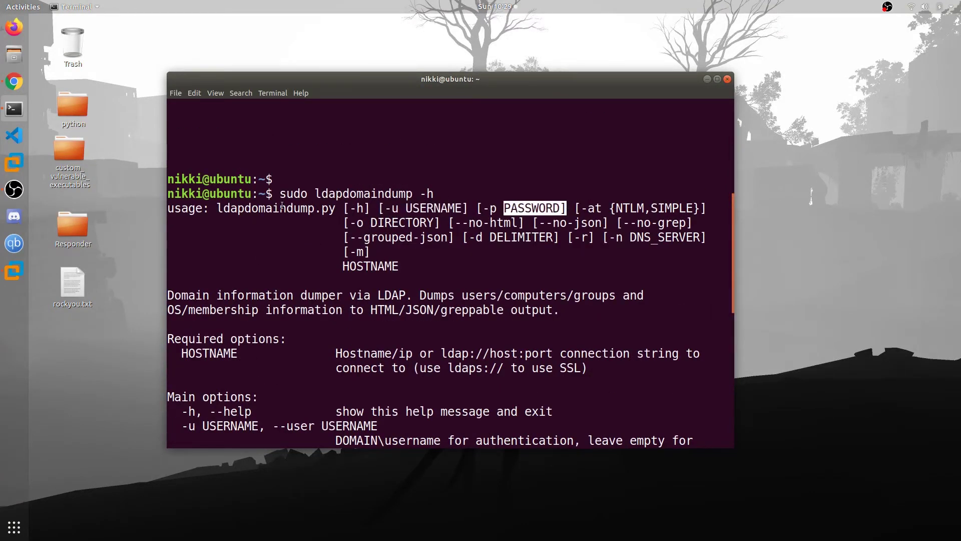
drag(353, 207, 375, 206)
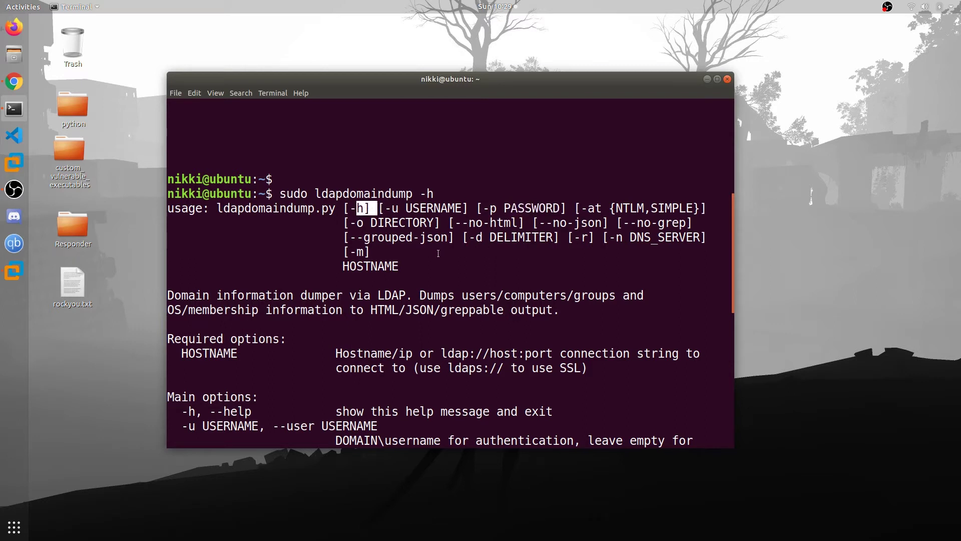
double_click(356, 263)
click(356, 262)
scroll(462, 261, down, 8)
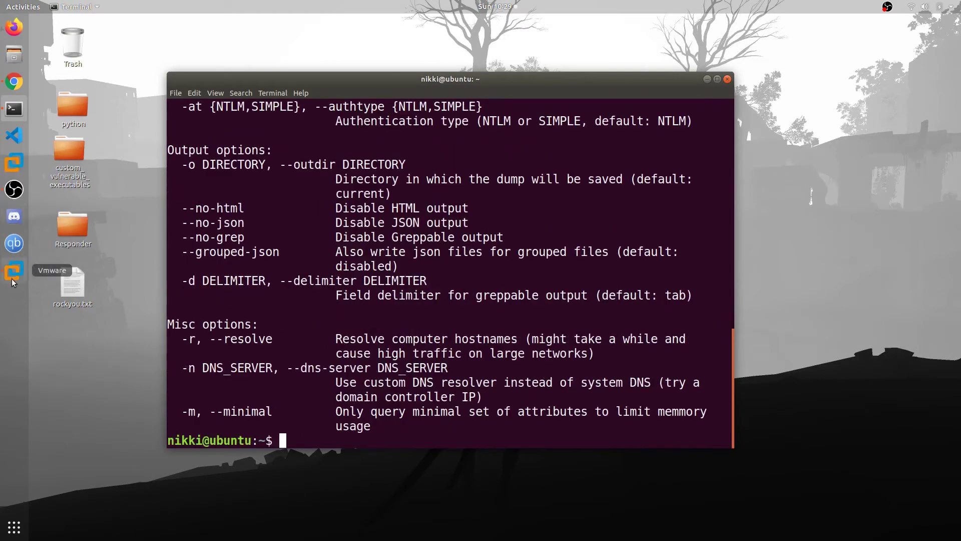
click(13, 271)
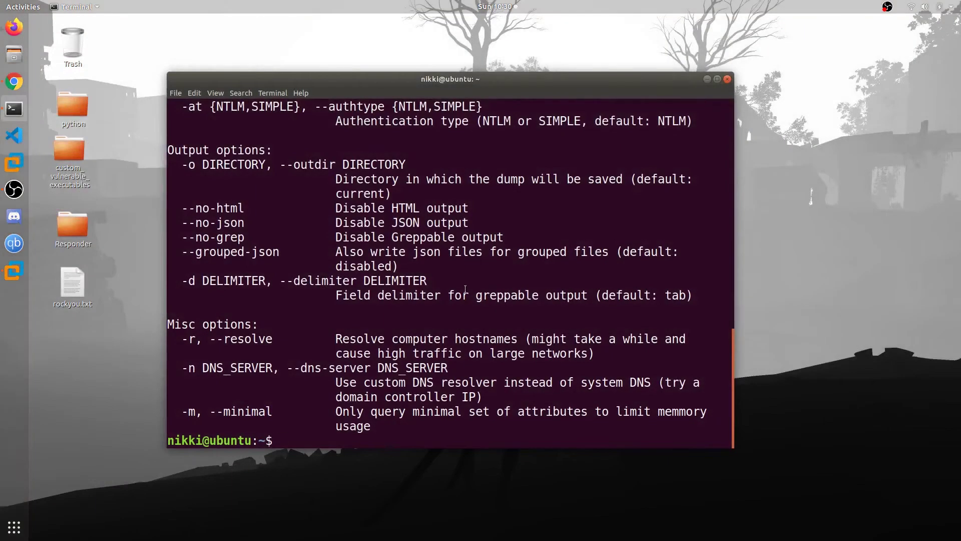
text(ping 191)
Ping 192.168.0.150 and stop after two replies with 0% packet loss.
key(BackSpace)
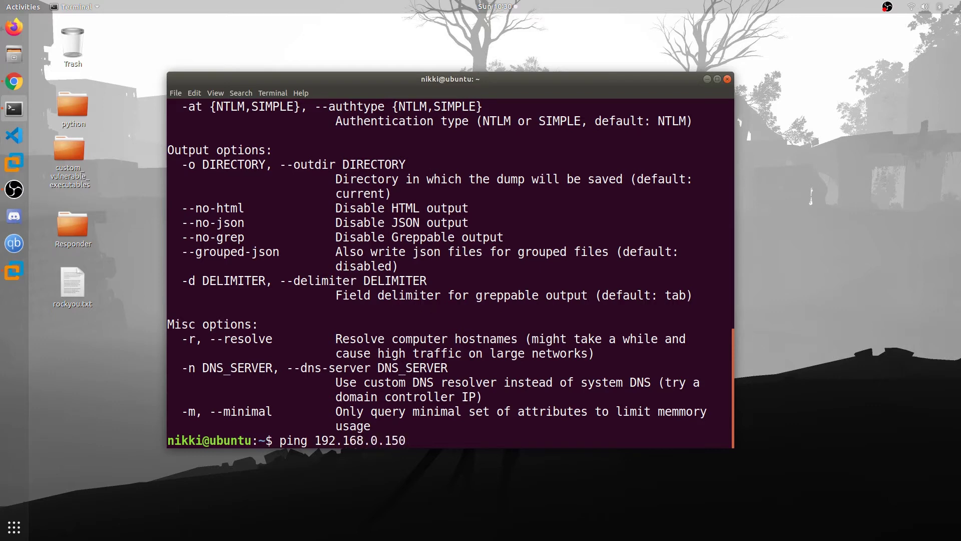
key(Return)
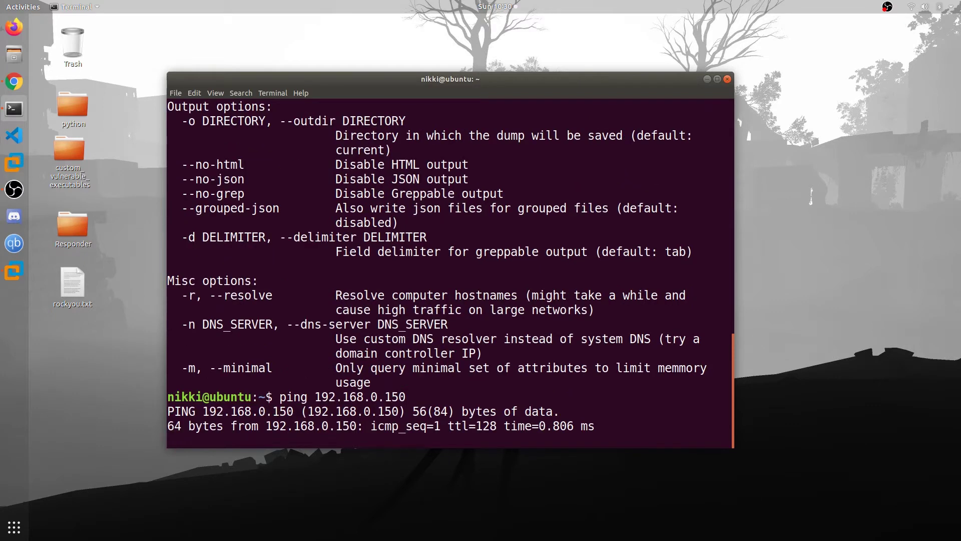
key(ctrl+c)
key(Return)
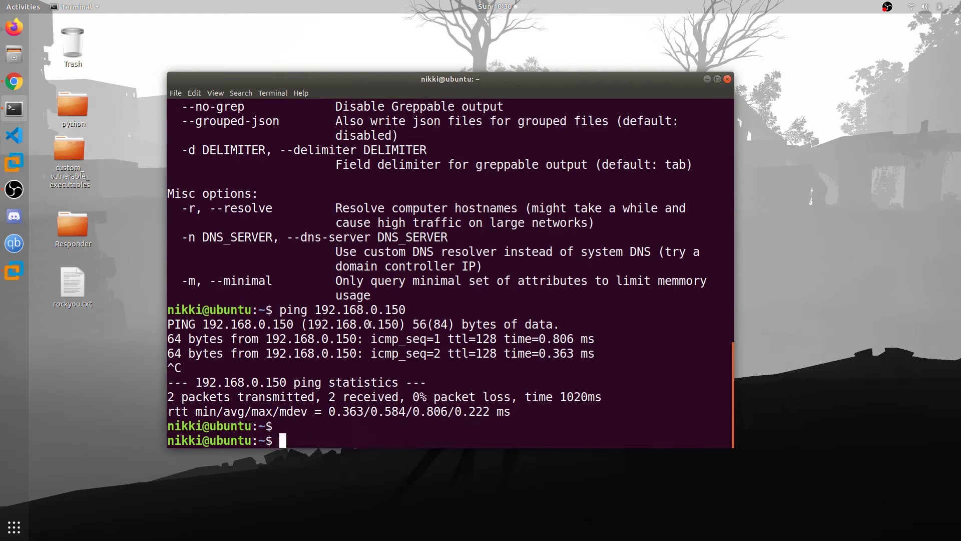
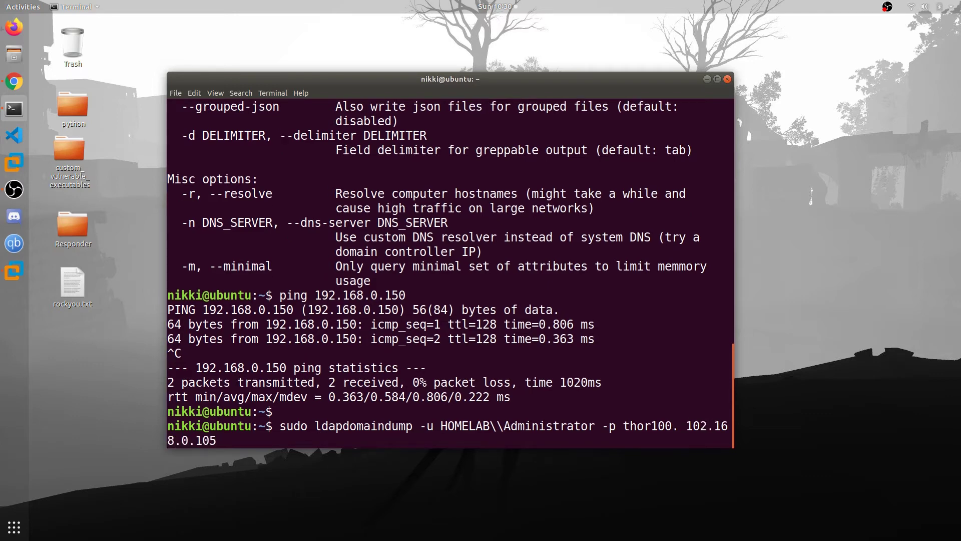
Run sudo ldapdomaindump with domain username and password against 102.168.0.150.
key(BackSpace)
key(BackSpace)
key(BackSpace)
text(50)
key(Return)
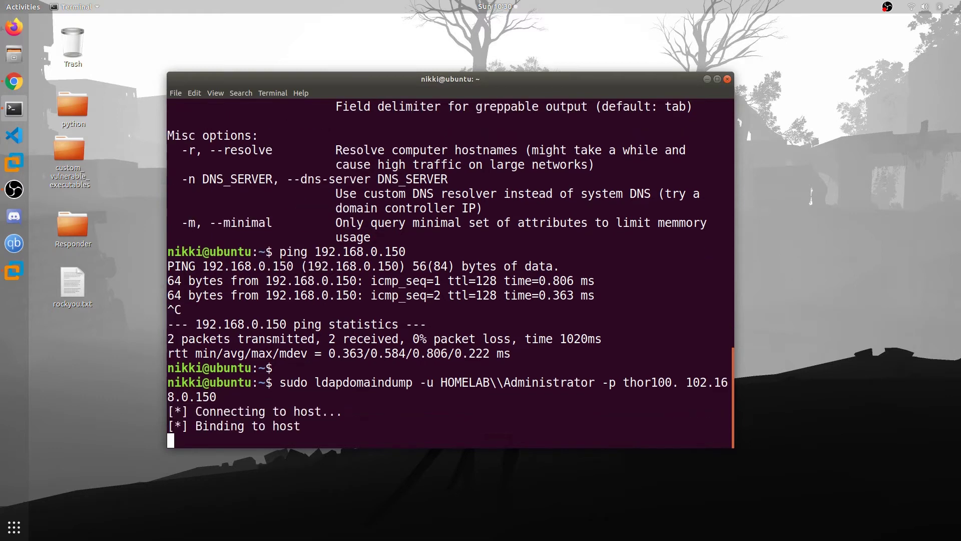
Interrupt the stalled run, rerun the dump against 192.168.0.150, and list the domain_* files.
key(ctrl+c)
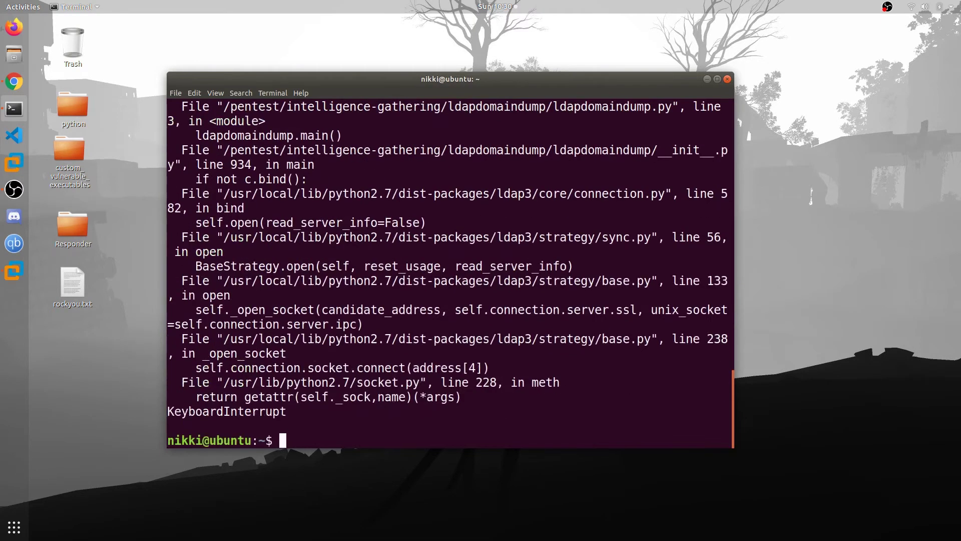
key(Up)
key(Left)
key(Left)
key(Left)
key(Left)
key(Left)
key(Left)
key(Left)
key(Right)
key(Right)
key(Right)
key(Right)
key(BackSpace)
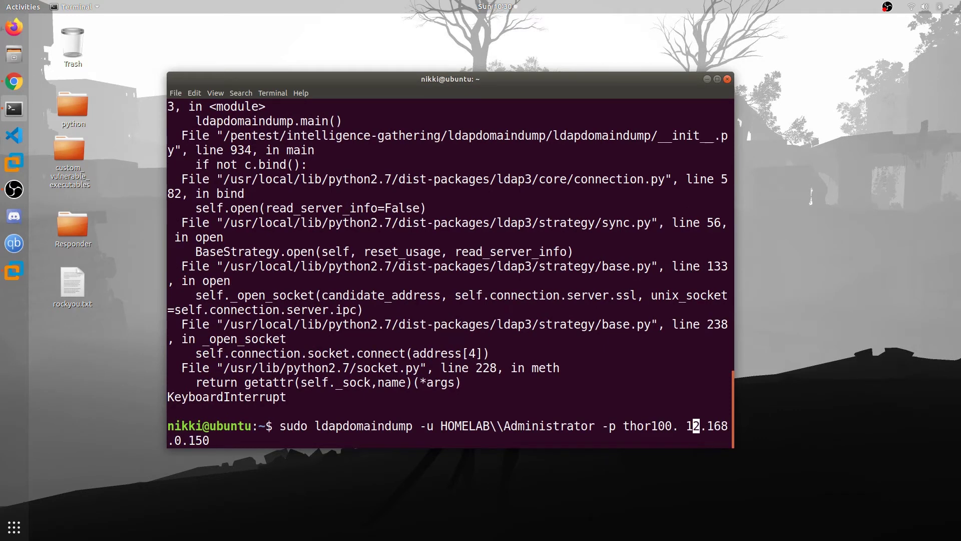
text(9)
key(Return)
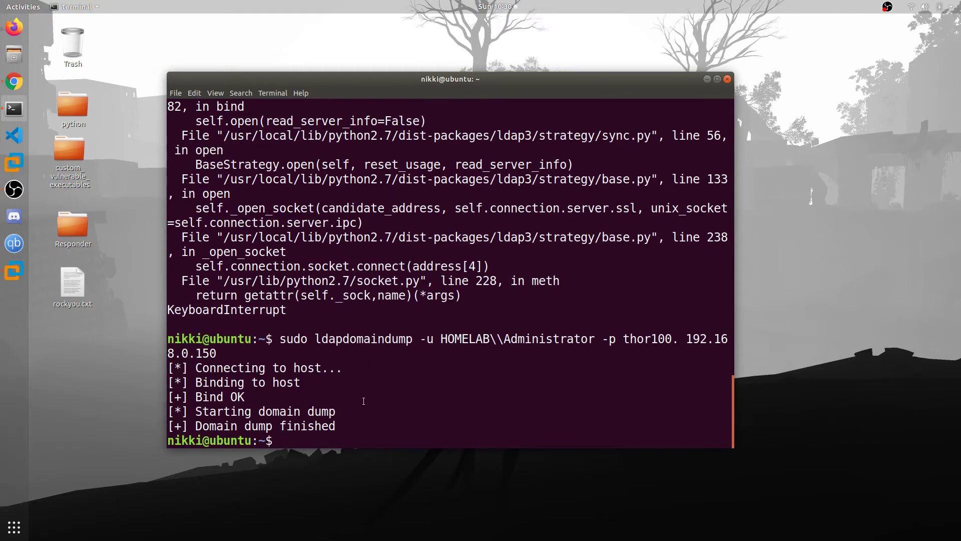
text(ls)
key(Return)
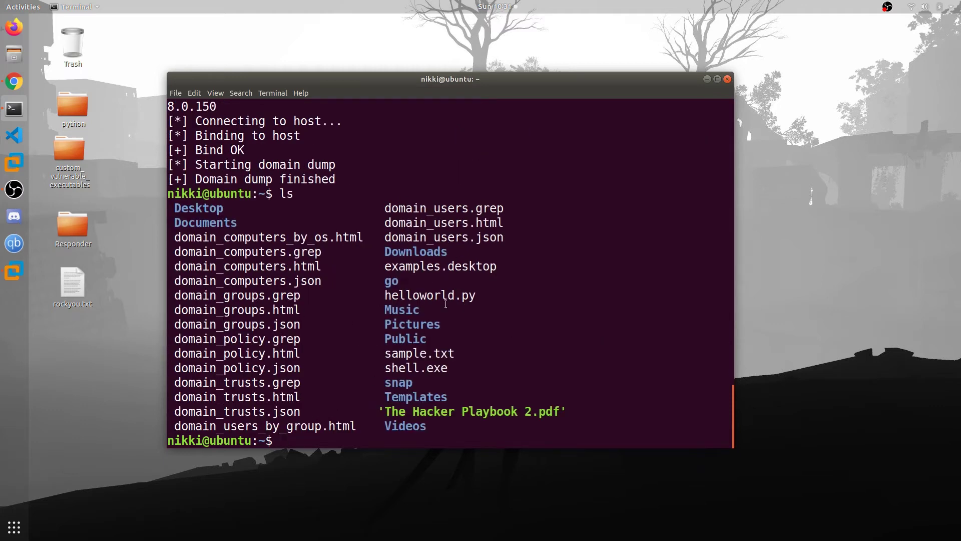
text(rm domain_*)
Run rm domain_* and confirm deleting the write-protected dump files.
key(Return)
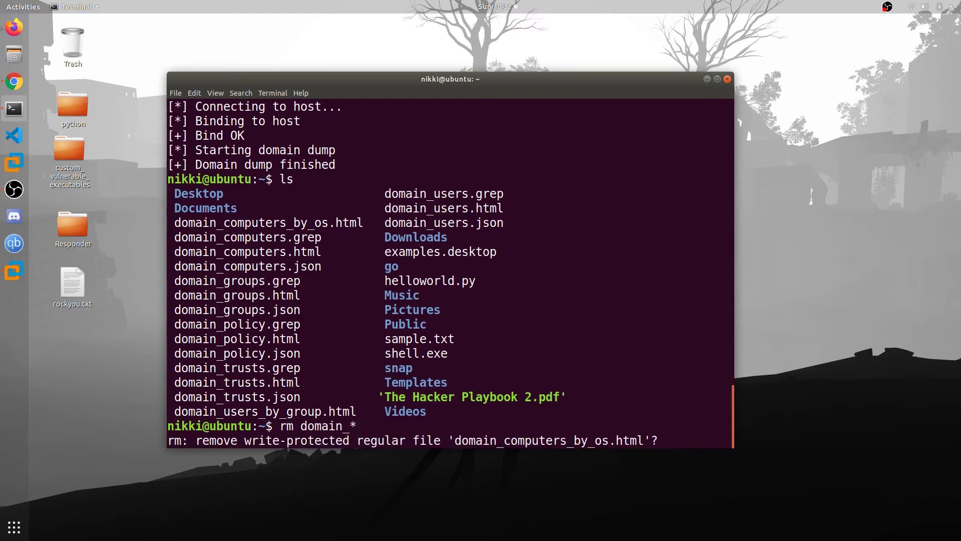
text(y)
key(Return)
text(y)
key(Return)
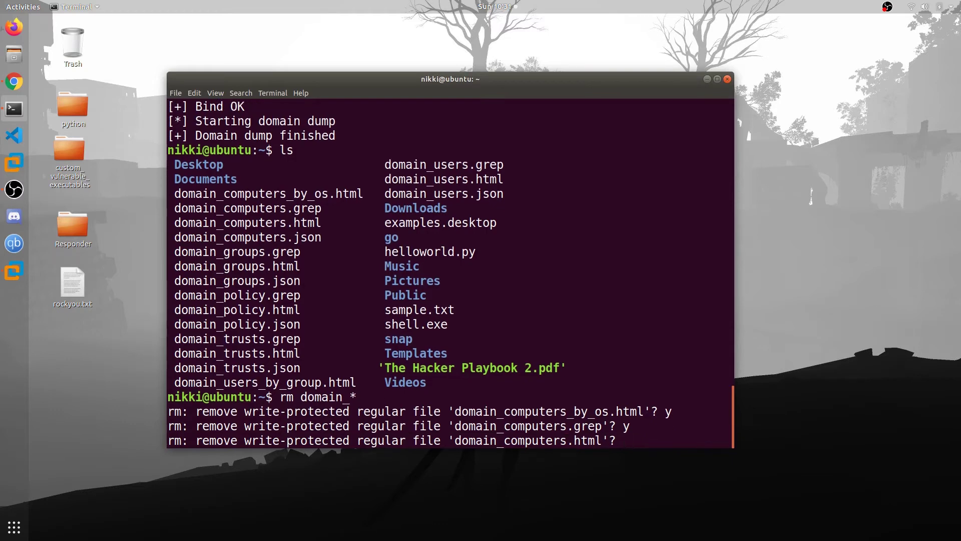
key(Return)
key(Return)
key(Return)
key(Return)
key(Return)
key(Return)
key(Return)
key(Return)
key(Return)
key(Return)
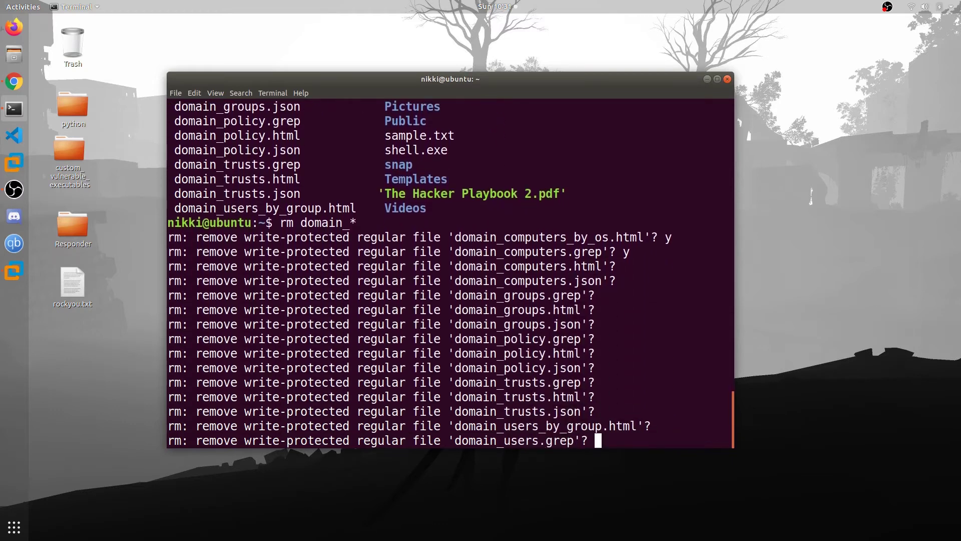
key(Return)
key(Return)
key(Return)
key(Return)
text(ls)
key(Return)
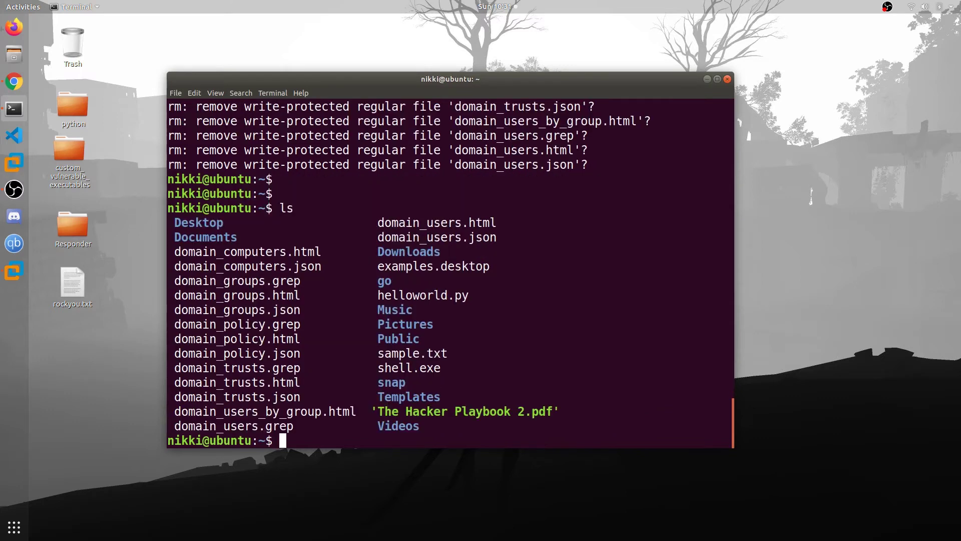
text(dom)
Delete the remaining domain_* files and list the home folder to verify they're gone.
key(BackSpace)
key(BackSpace)
text(rm domain_)
key(BackSpace)
key(BackSpace)
key(BackSpace)
key(BackSpace)
text(rm domain_)
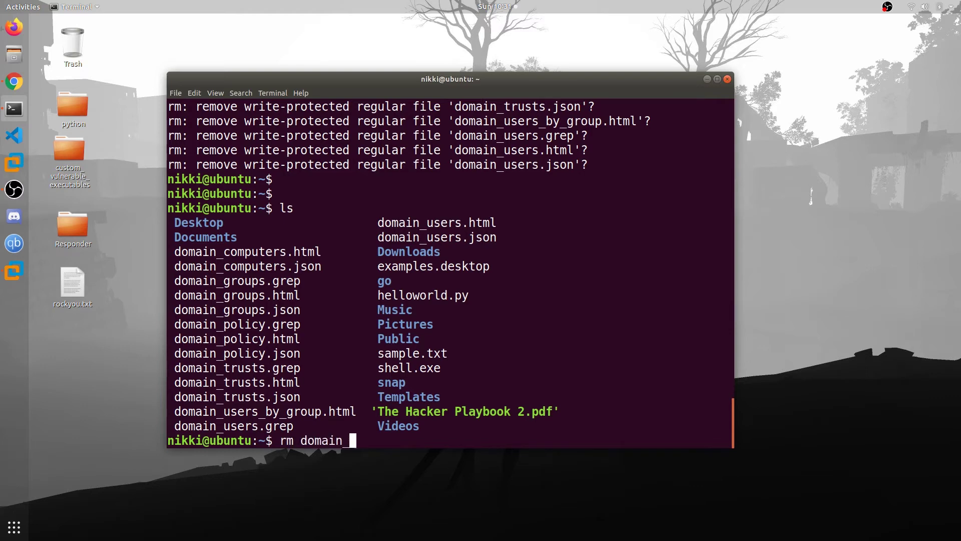
text(*)
key(Return)
text(y)
key(Return)
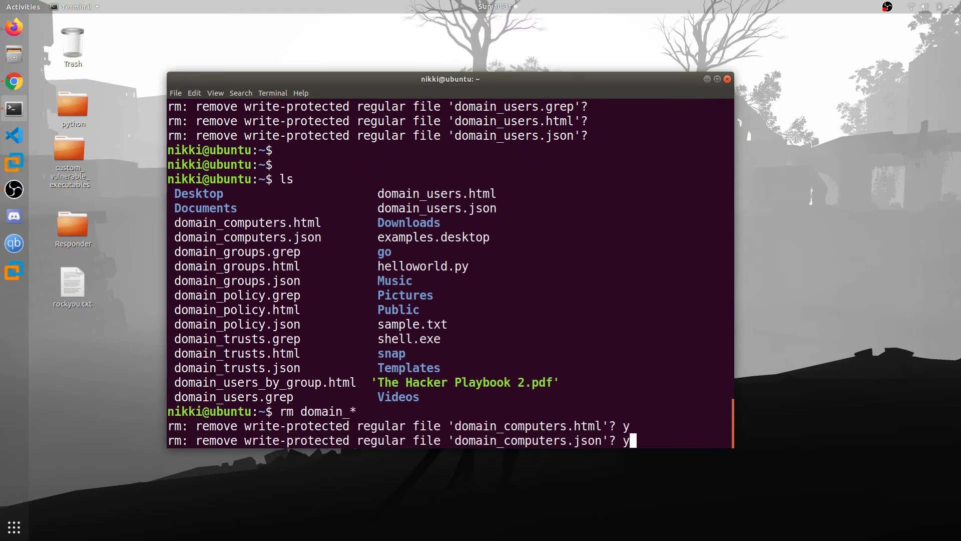
text(y y y y y y)
key(Return)
text(y yy y )
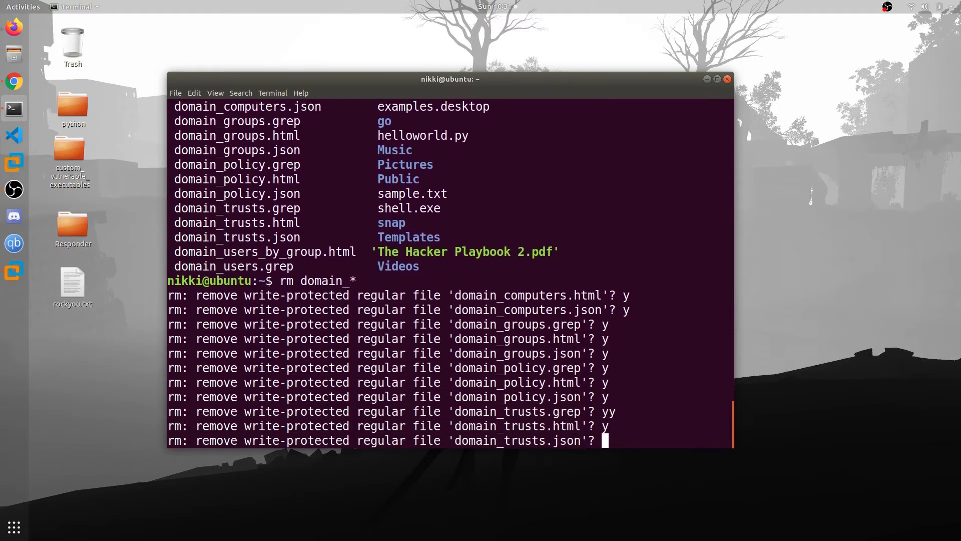
text(y)
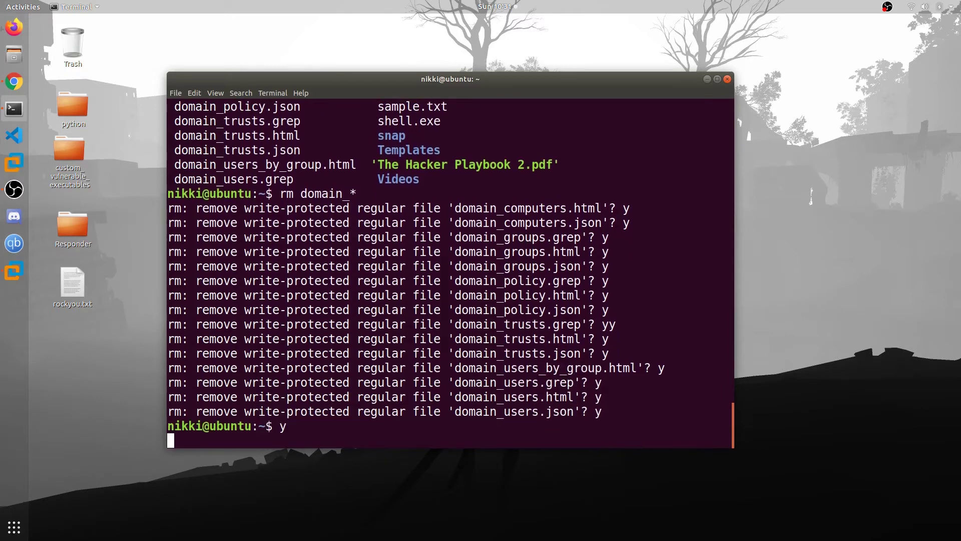
text( y y y y y ls)
key(Return)
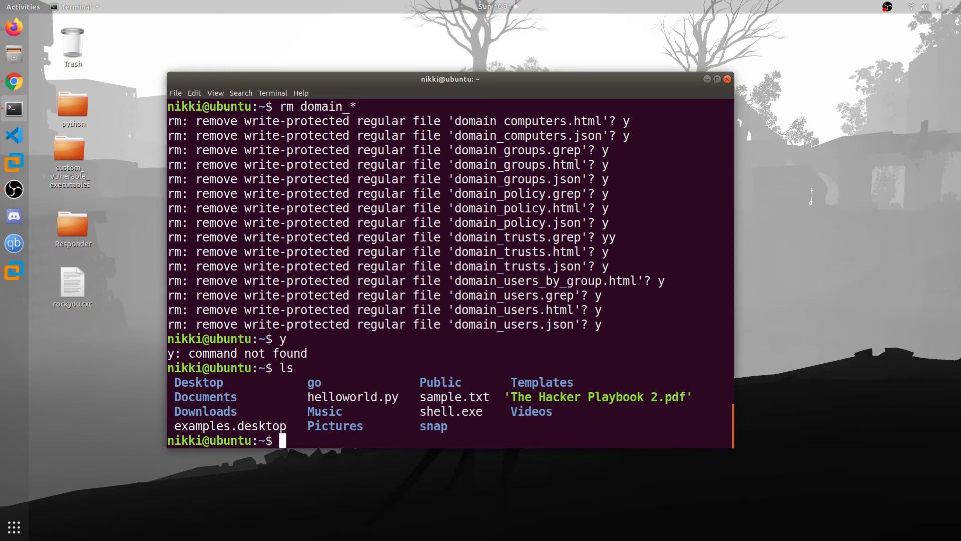
text(mkdir ldap_dump)
Create an ldap_dump folder and move into it.
key(Return)
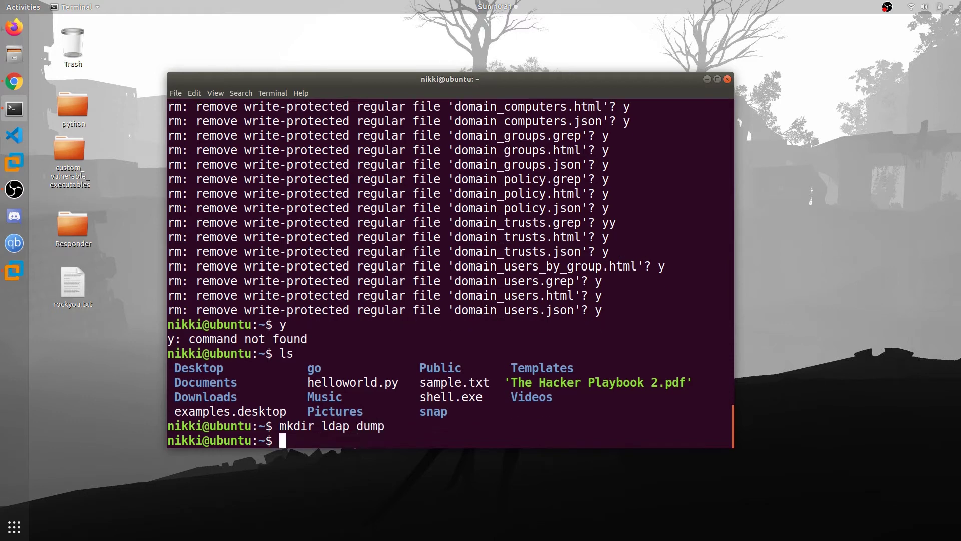
text(cd )
text(ld)
key(Tab)
key(Return)
Rerun the sudo ldapdomaindump command from history and list the new dump files.
key(Up)
key(Up)
key(Up)
key(BackSpace)
key(BackSpace)
text(ls)
key(Up)
key(Down)
key(Up)
key(Up)
key(Return)
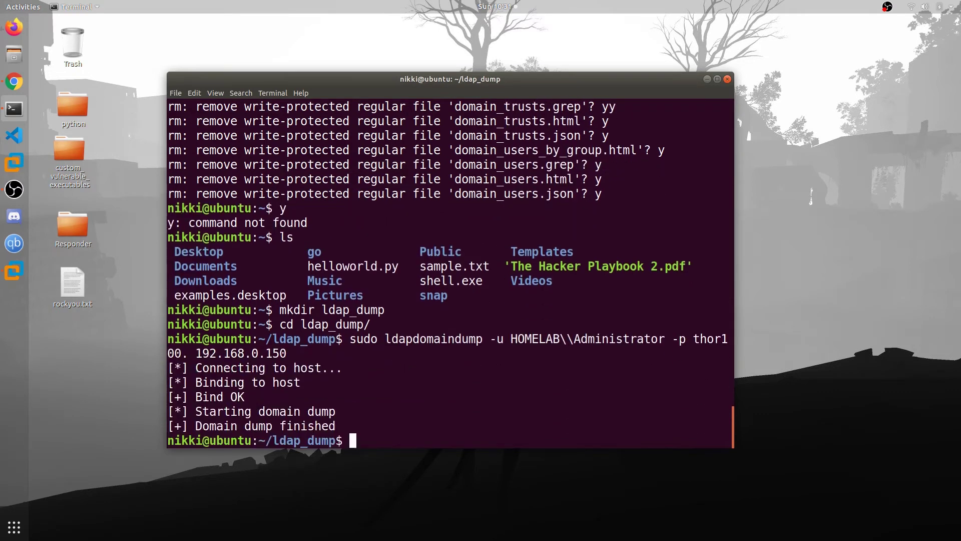
text(ls)
key(Return)
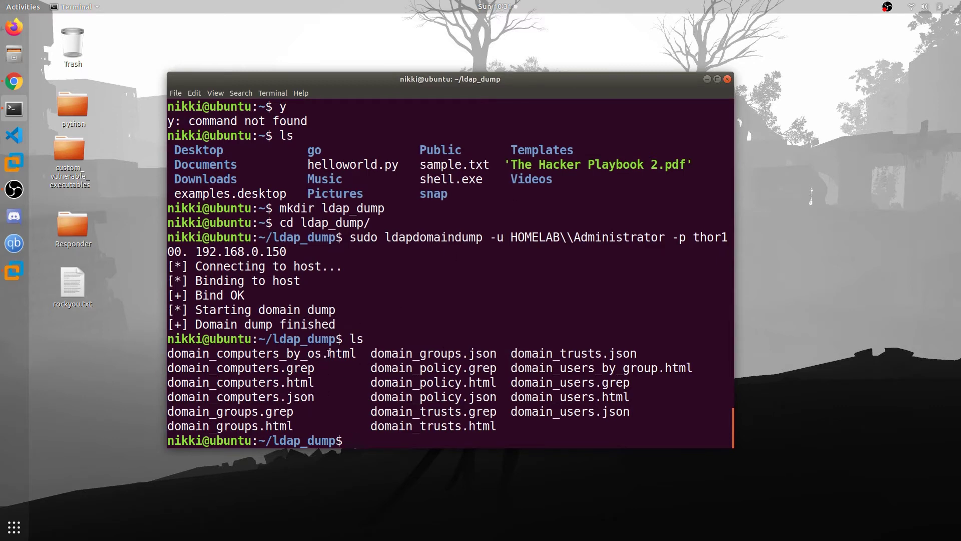
Highlight the html extensions and the computers, groups and policy parts of the file names.
drag(328, 353, 353, 353)
drag(287, 382, 308, 383)
click(304, 385)
drag(195, 353, 258, 353)
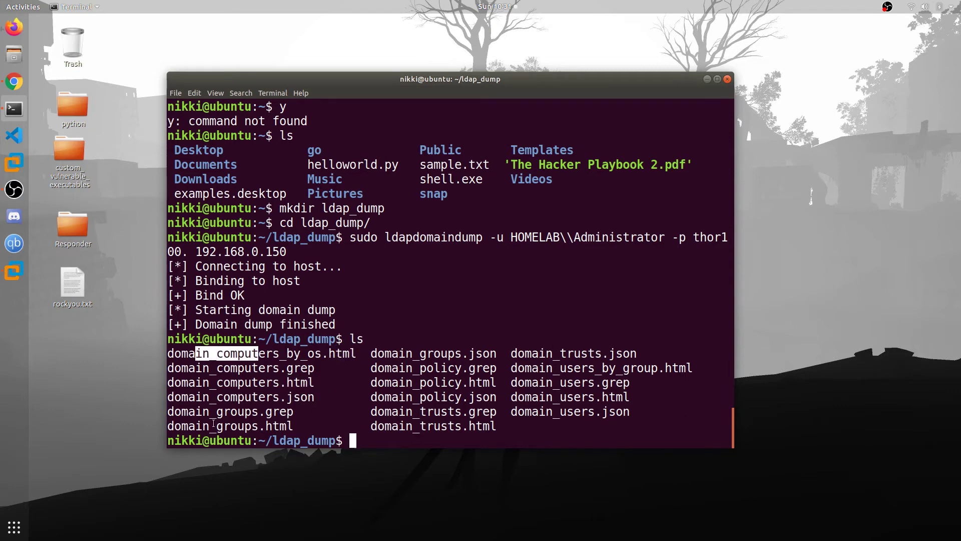
drag(201, 412, 252, 412)
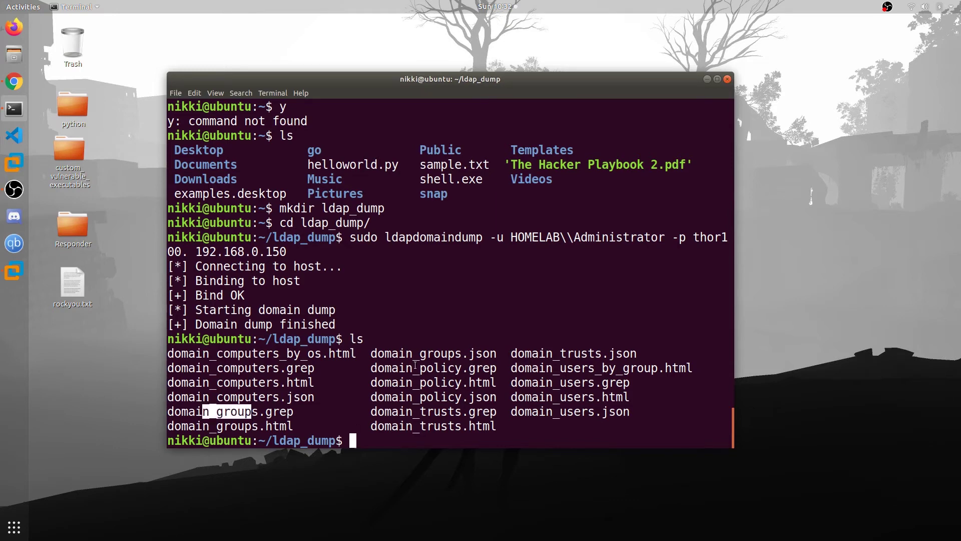
drag(420, 368, 455, 368)
click(437, 427)
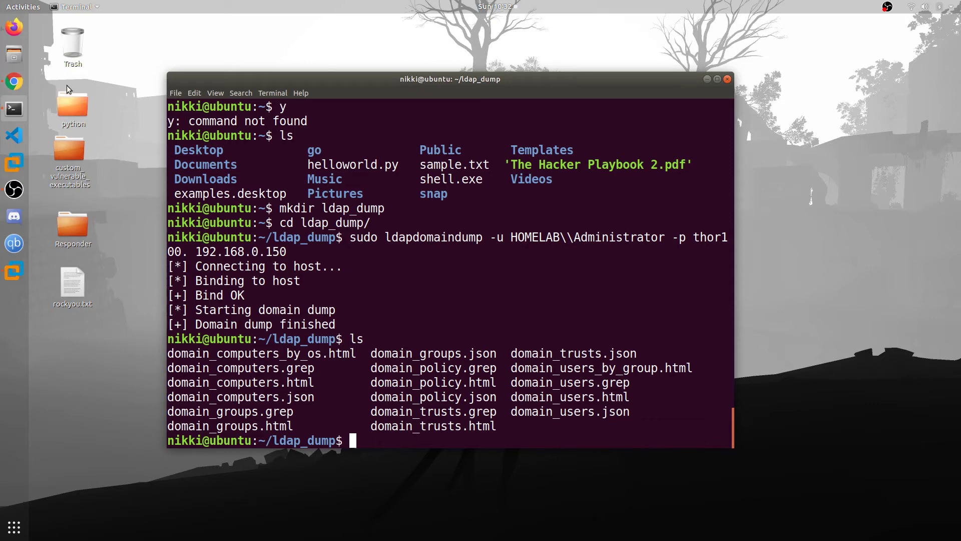
Open ldap_dump in Files and drag domain_users.html into a maximized Chrome window.
click(14, 56)
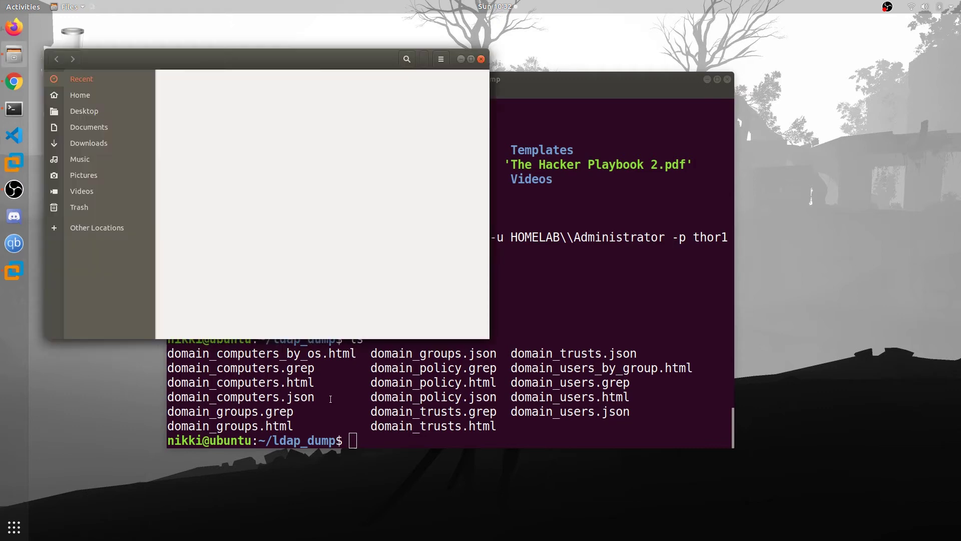
double_click(410, 94)
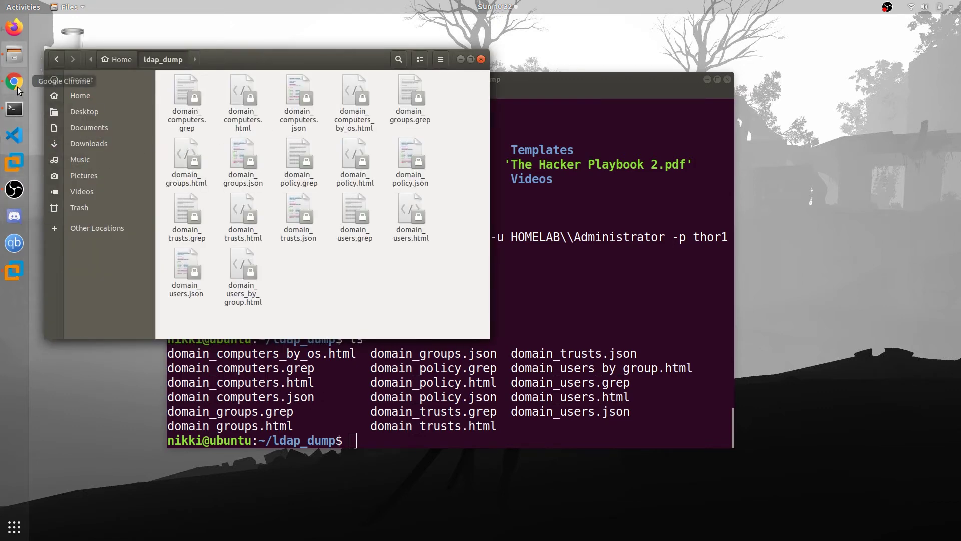
click(16, 90)
click(106, 143)
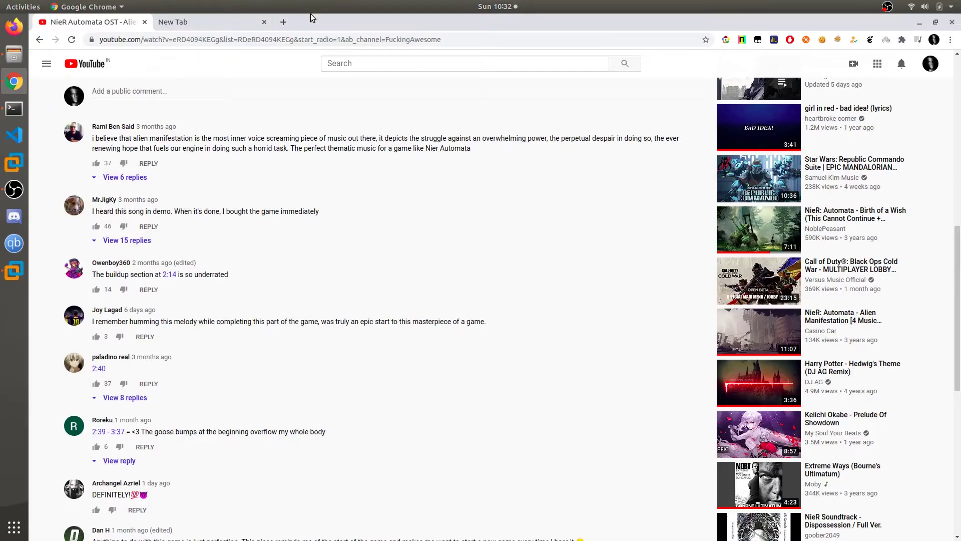
click(185, 22)
drag(376, 23, 689, 64)
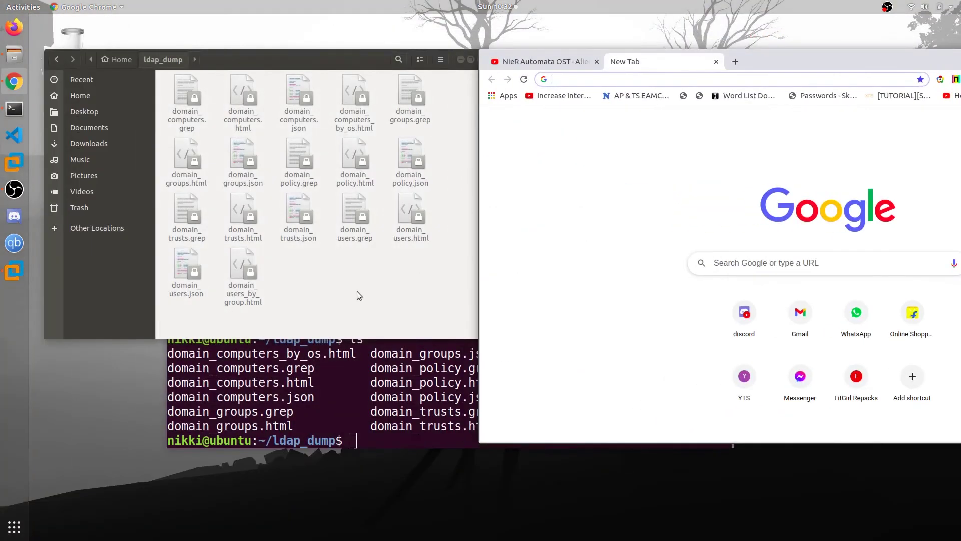
drag(411, 218, 610, 216)
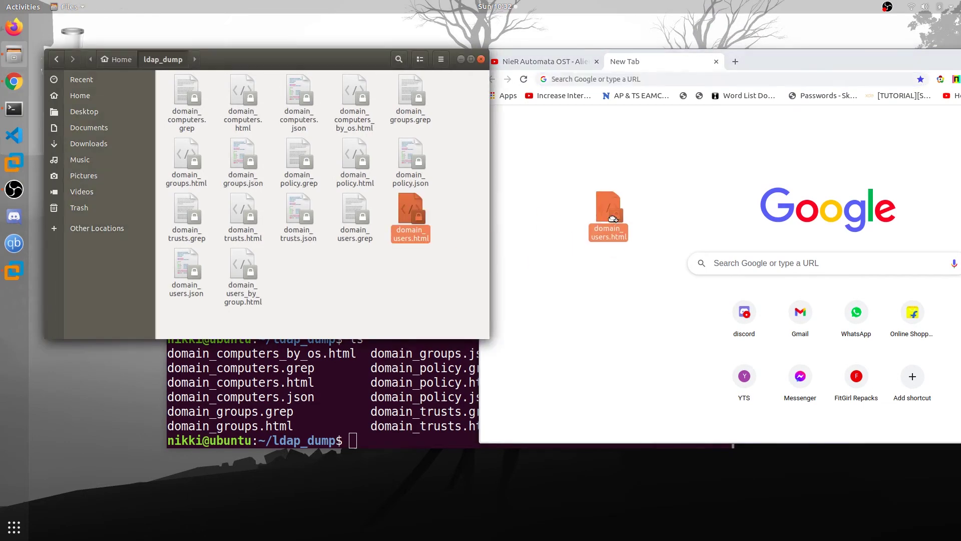
double_click(869, 64)
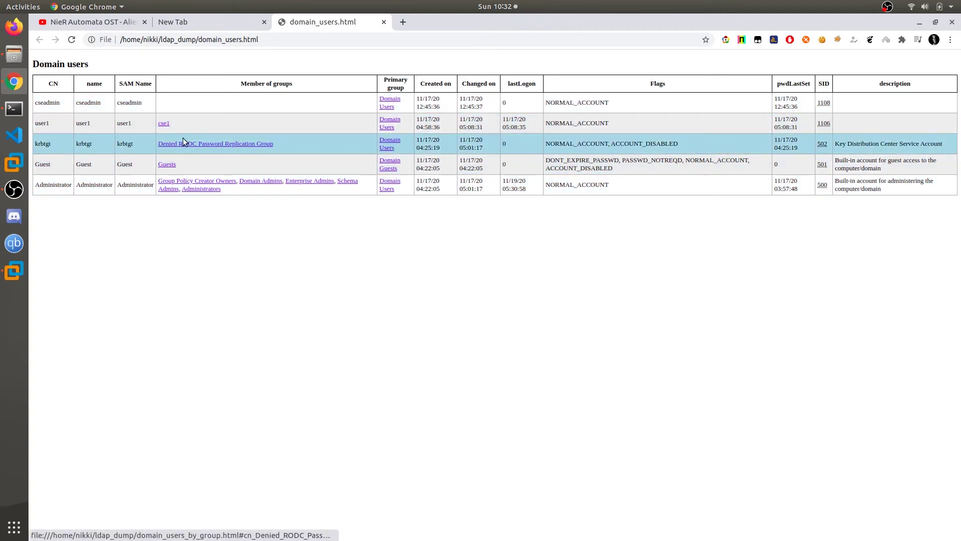
Bring up the context menu for the cse1 link in the Member of groups column.
right_click(167, 124)
click(219, 132)
click(415, 21)
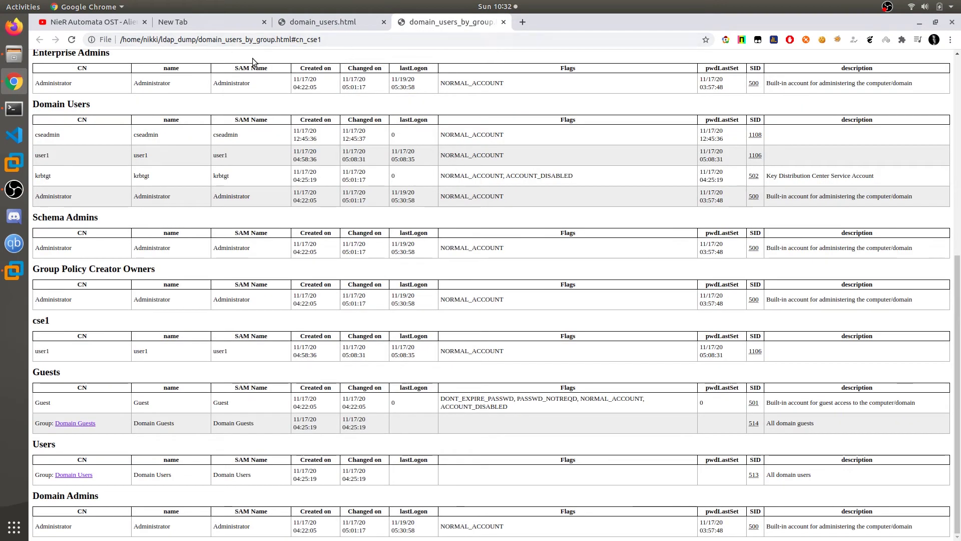
scroll(98, 172, up, 2)
scroll(120, 173, up, 1)
scroll(121, 173, up, 2)
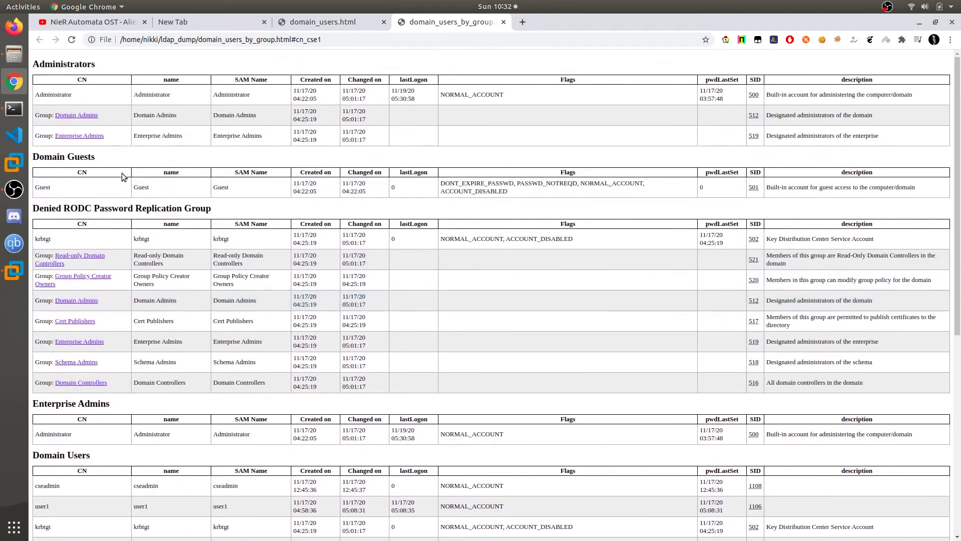
key(ctrl+a)
drag(99, 68, 33, 67)
click(56, 95)
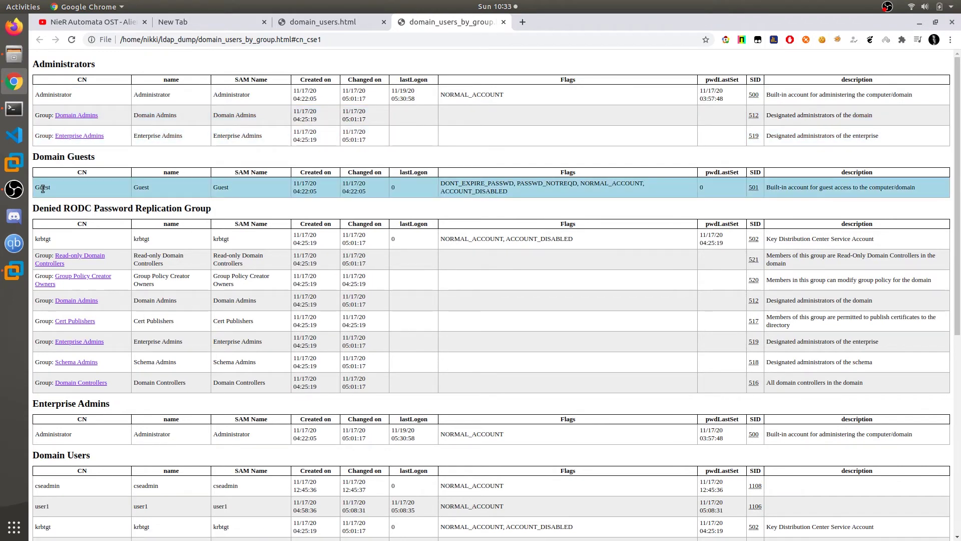
click(112, 182)
scroll(111, 182, down, 2)
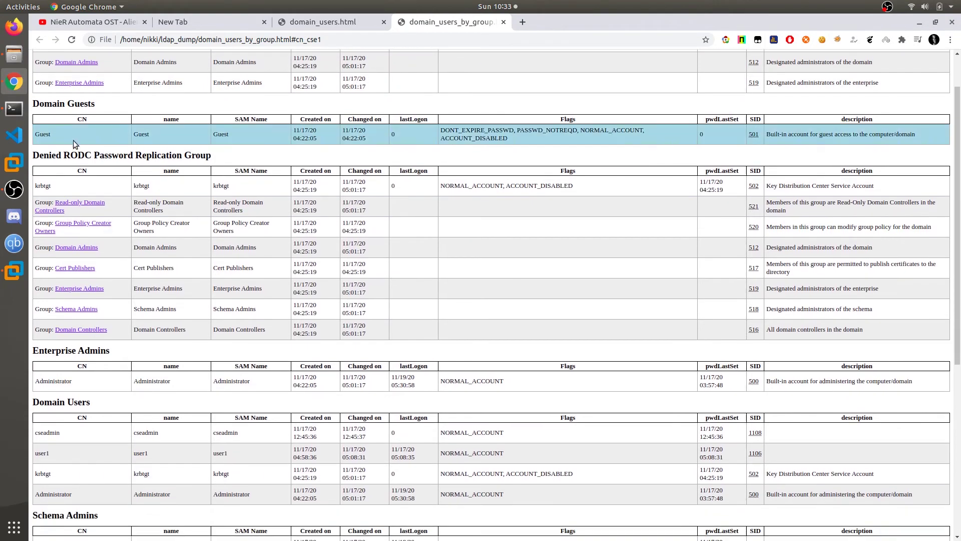
scroll(75, 247, down, 3)
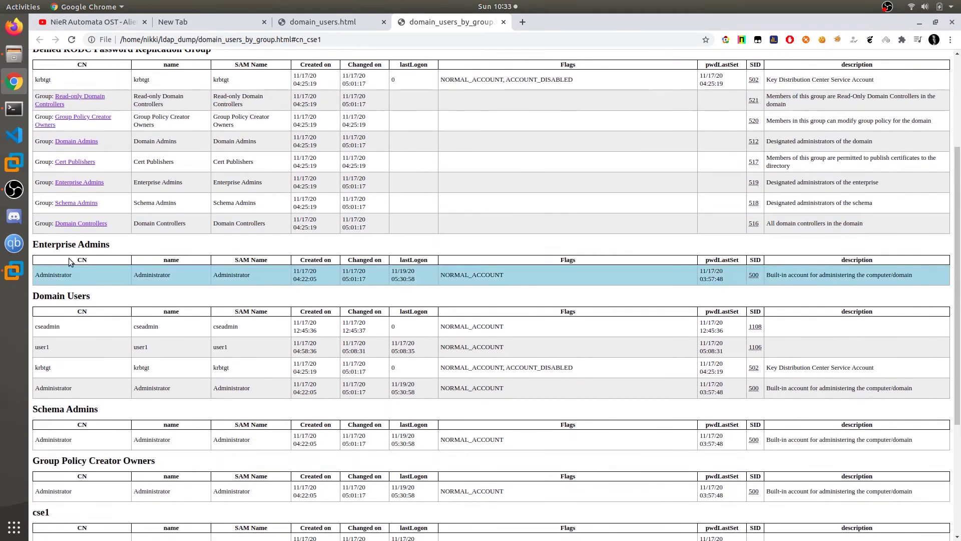
scroll(86, 143, up, 1)
scroll(83, 165, down, 3)
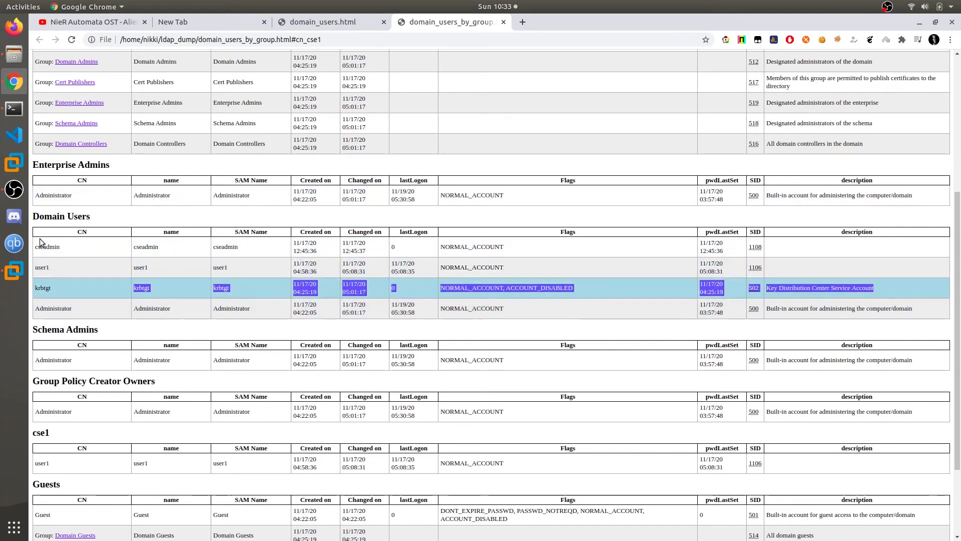
triple_click(62, 294)
click(42, 241)
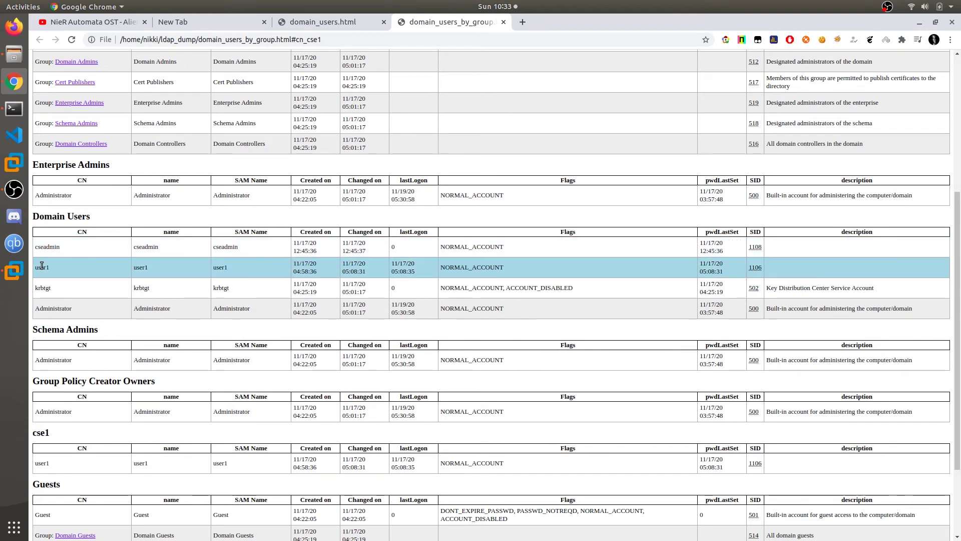
scroll(49, 266, down, 2)
scroll(49, 267, down, 1)
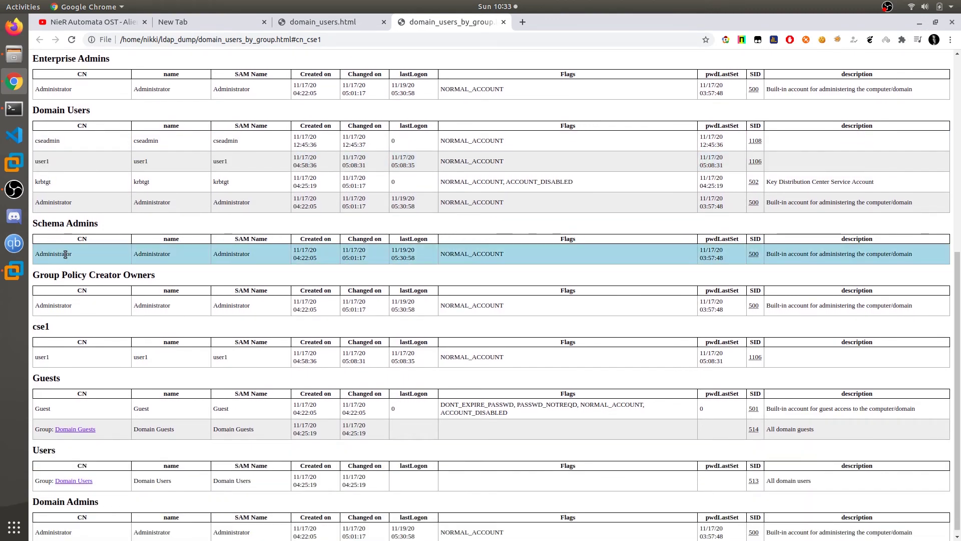
double_click(83, 222)
click(81, 254)
scroll(84, 297, down, 1)
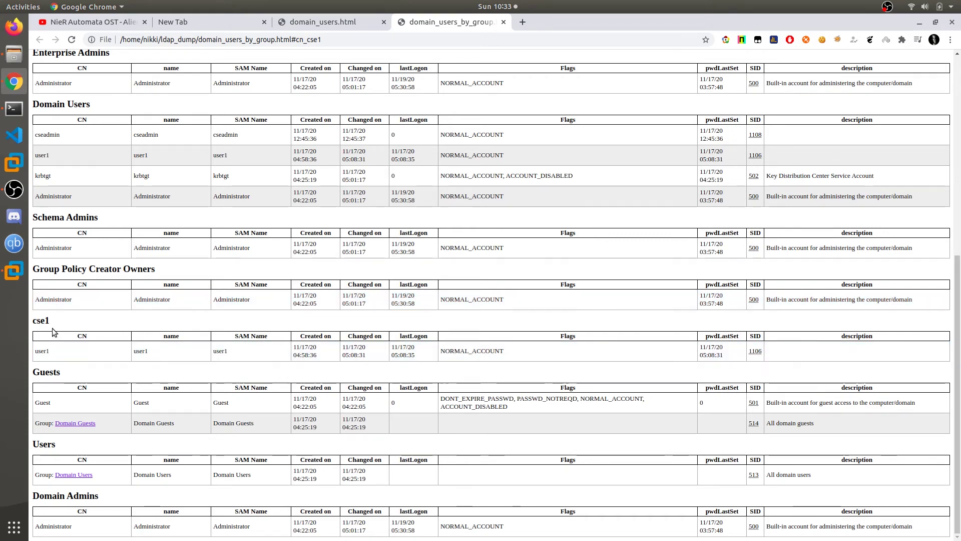
mouse_move(52, 323)
mouse_down()
mouse_move(31, 323)
mouse_move(75, 321)
mouse_up()
click(75, 322)
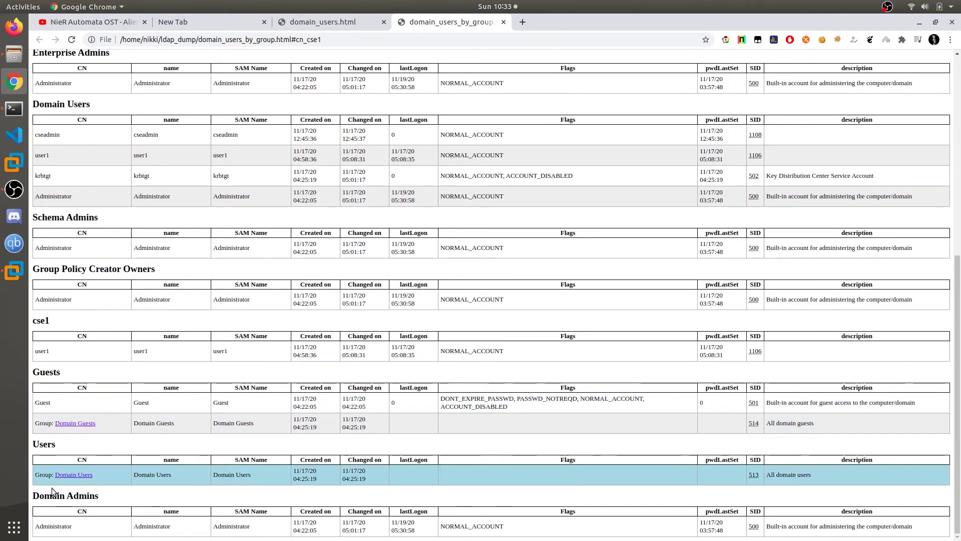
Close the users-by-group tab and drag domain_computers.html from ldap_dump into Chrome.
click(503, 22)
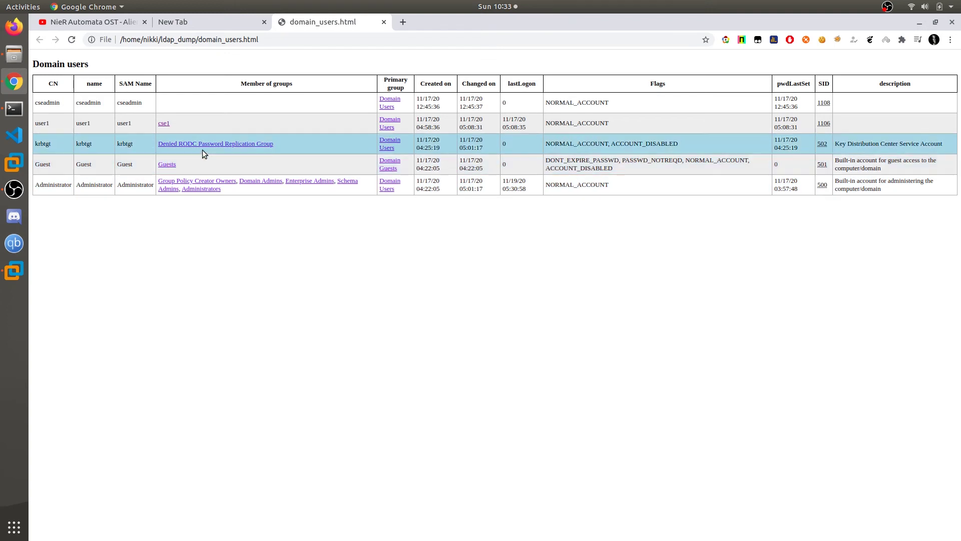
click(13, 54)
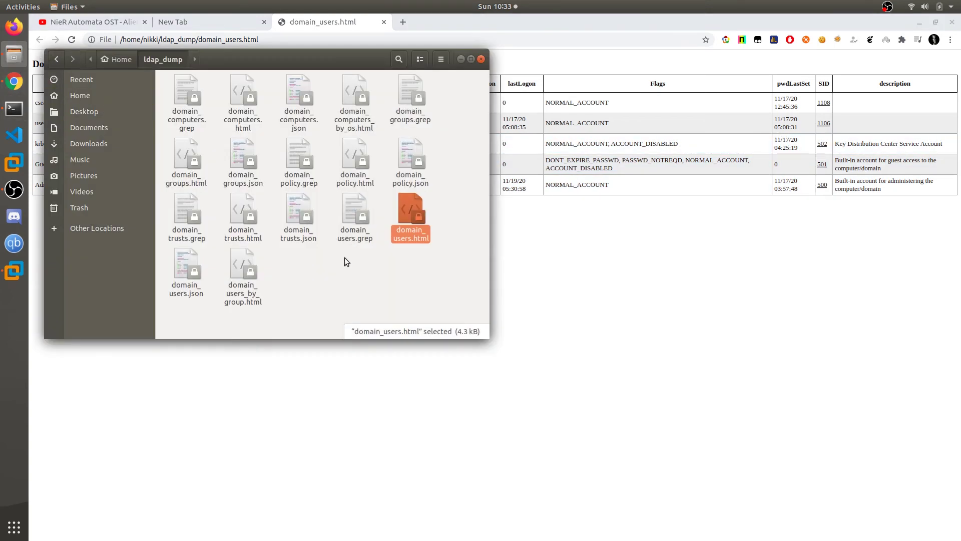
click(292, 241)
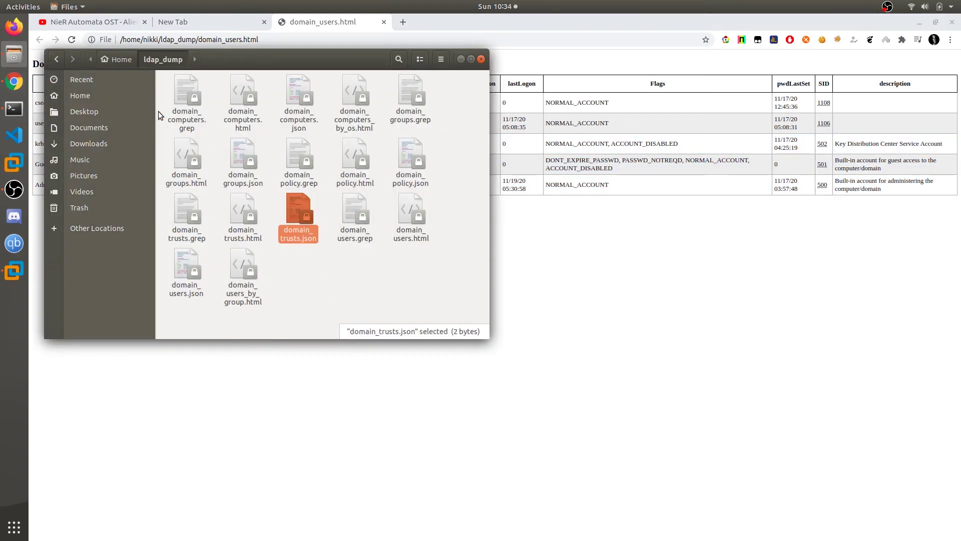
mouse_move(243, 94)
mouse_down()
mouse_move(489, 27)
mouse_move(446, 36)
mouse_up()
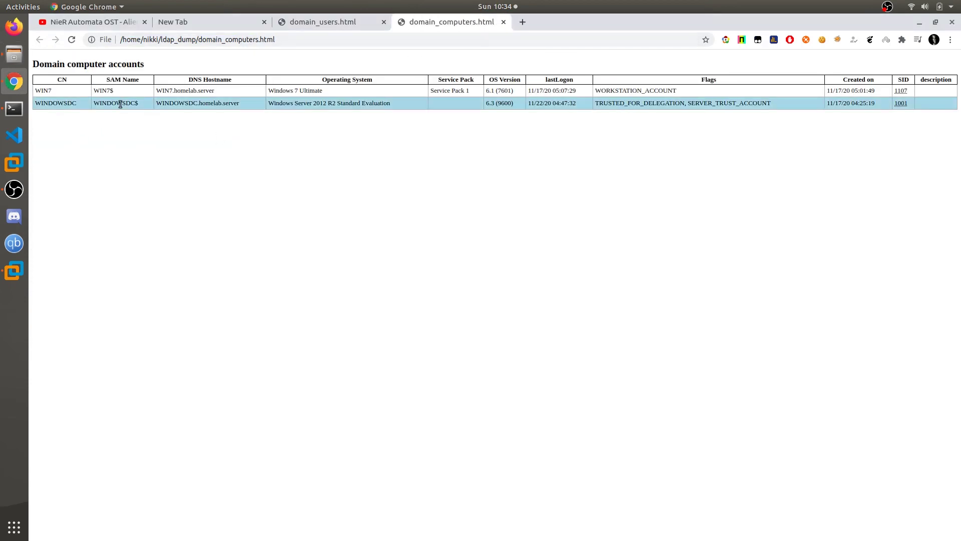
Check the WIN7 and WINDOWSDC rows, then move the domain_computers.html tab before domain_users.html.
double_click(42, 90)
click(82, 180)
click(276, 130)
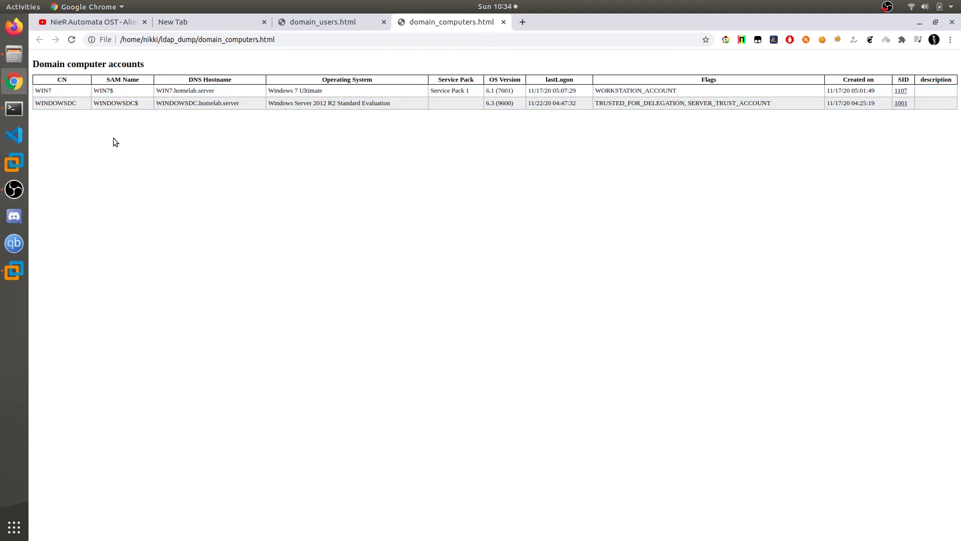
drag(451, 22, 331, 23)
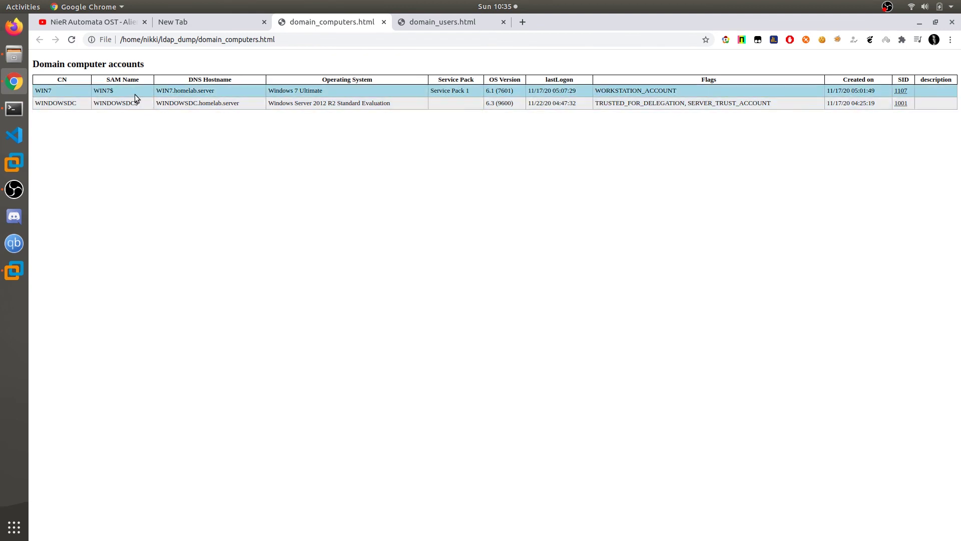
Close the empty New Tab, then look over the WIN7 row and its ACCOUNT flag.
click(265, 22)
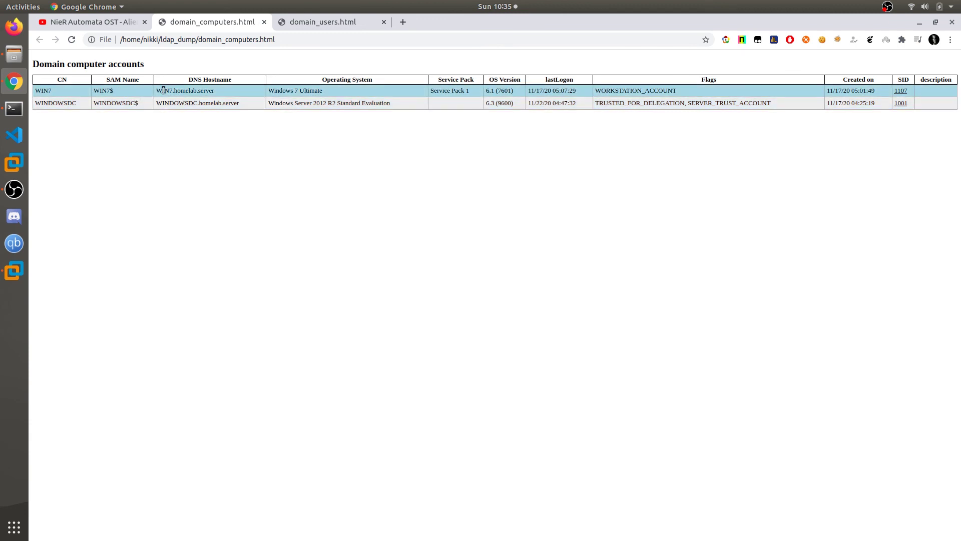
drag(163, 90, 363, 88)
click(360, 89)
drag(638, 91, 708, 99)
click(880, 97)
Switch to the Terminal from the dock to see the ldap_dump domain_* file listing.
click(14, 109)
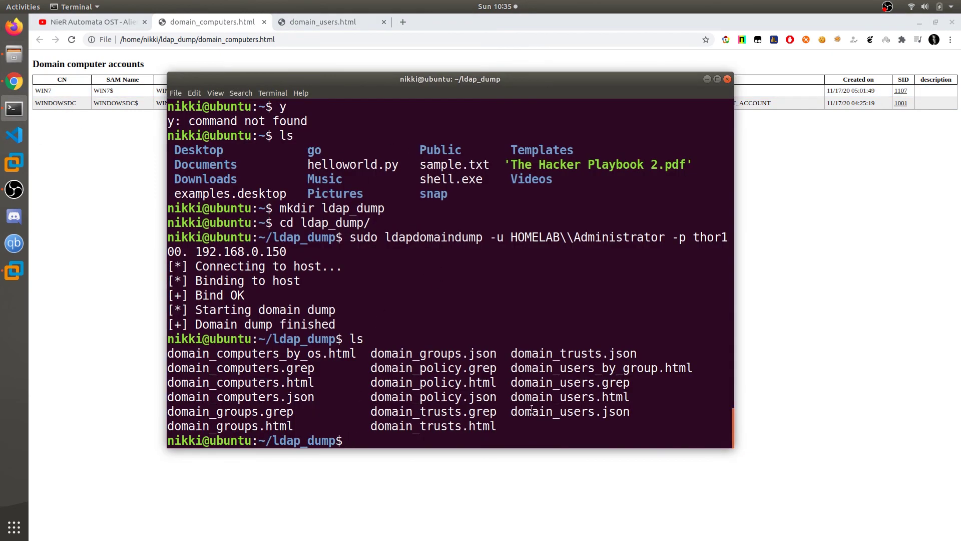